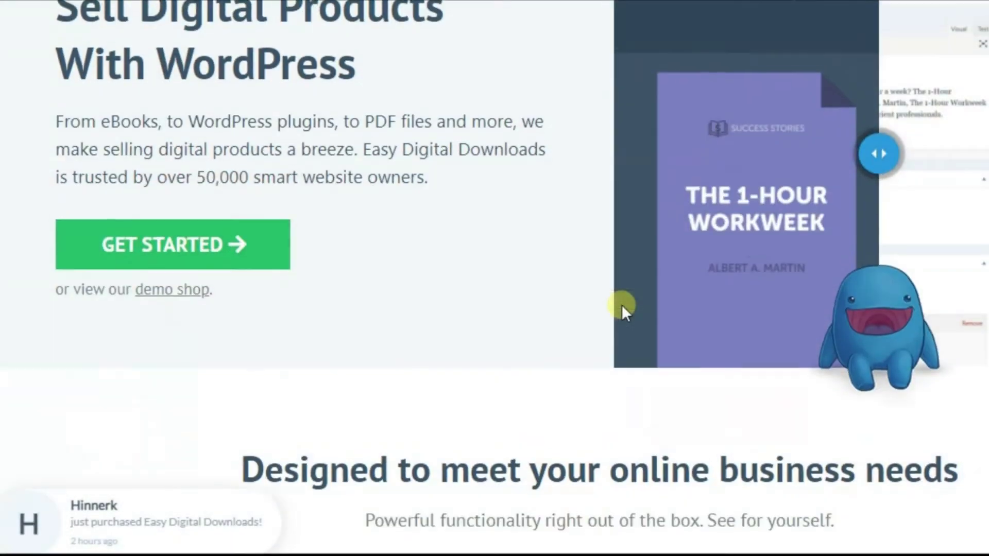
# Scroll down through the admin page and back up to the top
pyautogui.scroll(-4, 623, 304)
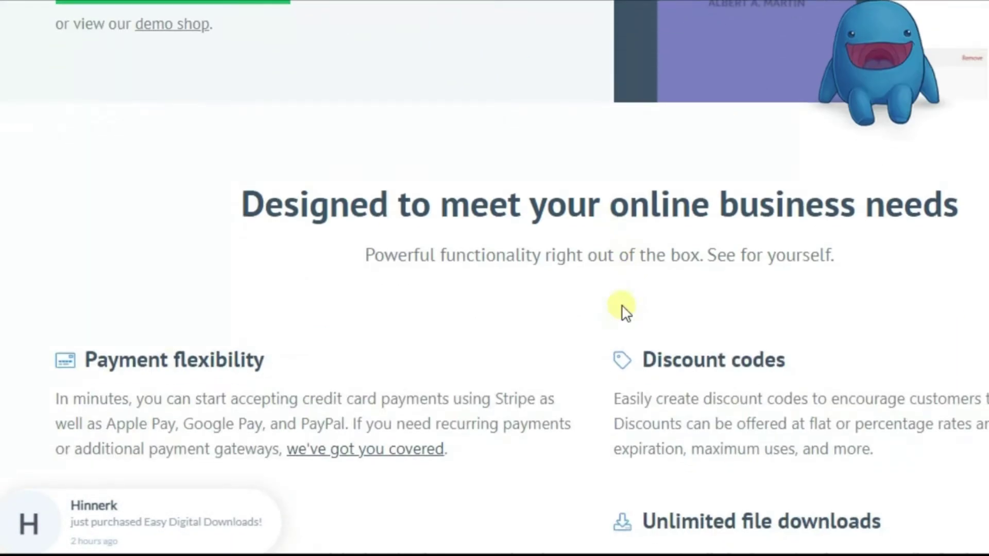
pyautogui.scroll(-1, 622, 308)
pyautogui.scroll(-3, 623, 309)
pyautogui.scroll(-1, 623, 308)
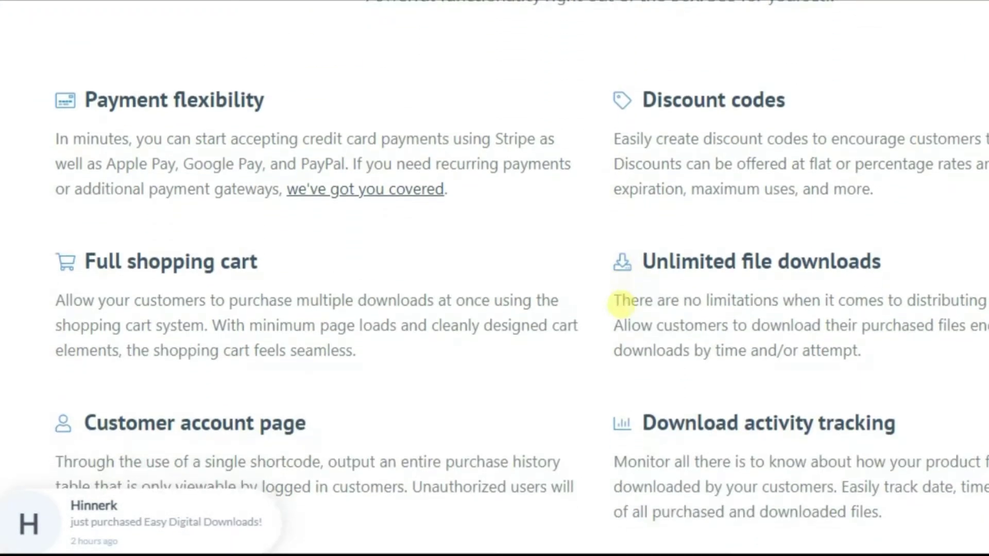
pyautogui.scroll(-4, 622, 308)
pyautogui.scroll(-7, 623, 308)
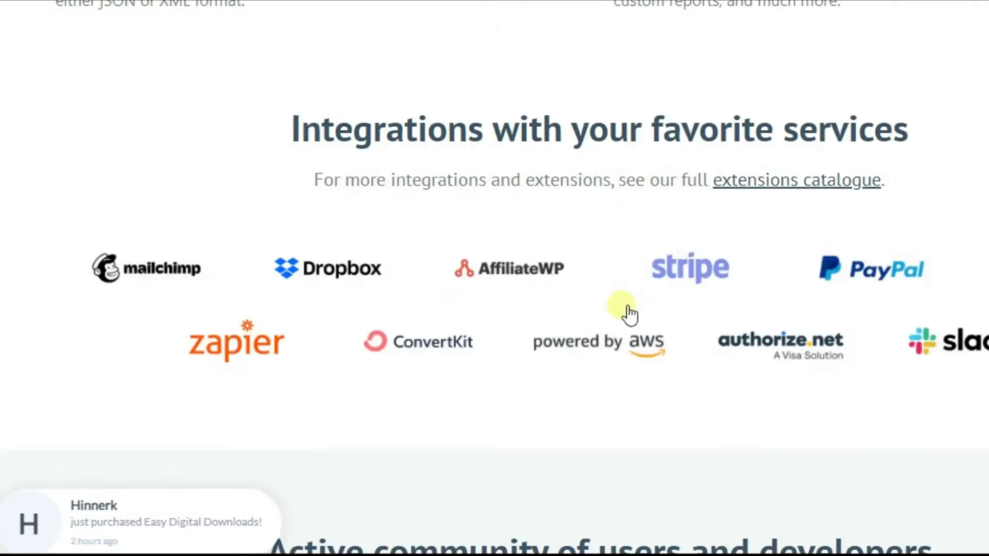
pyautogui.scroll(-5, 623, 308)
pyautogui.scroll(-1, 622, 308)
pyautogui.scroll(-8, 622, 308)
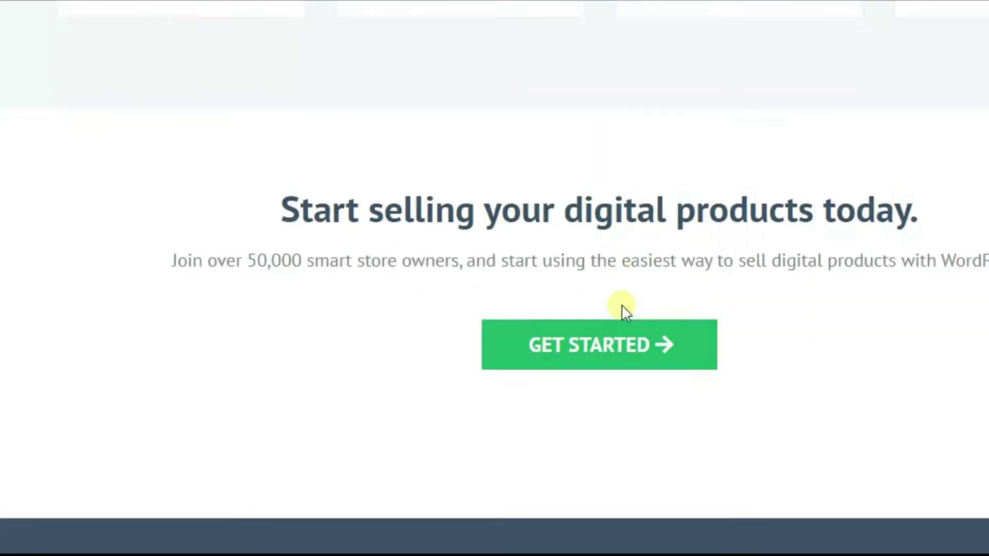
pyautogui.scroll(-3, 623, 308)
pyautogui.scroll(-1, 622, 308)
pyautogui.scroll(-3, 622, 307)
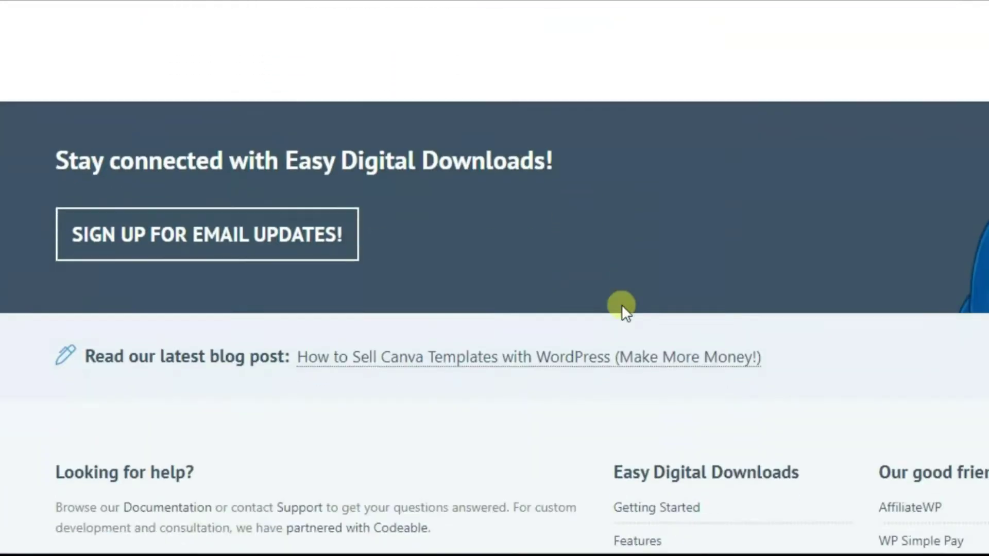
pyautogui.scroll(-1, 622, 307)
pyautogui.scroll(-1, 622, 307)
pyautogui.scroll(-6, 622, 307)
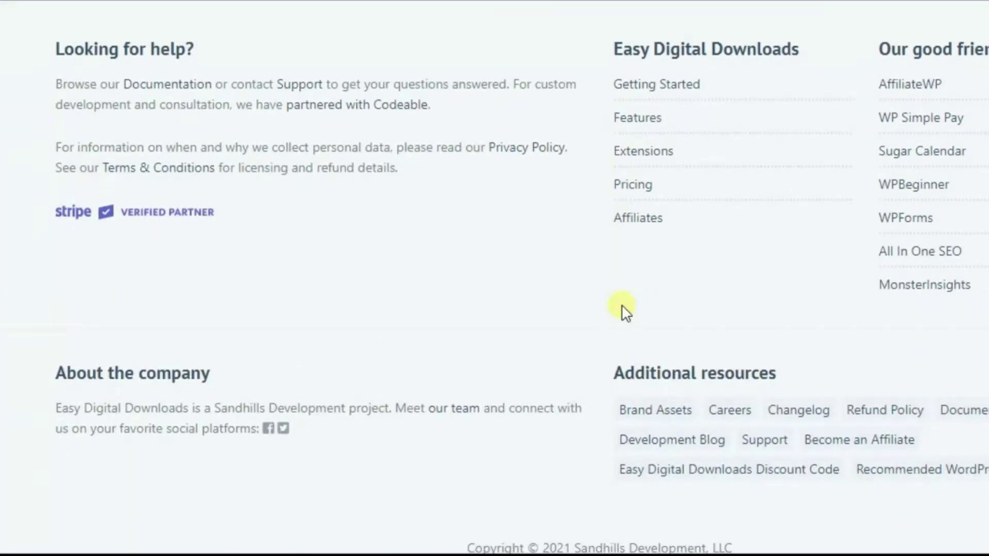
pyautogui.scroll(1, 622, 308)
pyautogui.scroll(2, 623, 308)
pyautogui.scroll(8, 622, 308)
pyautogui.scroll(7, 623, 308)
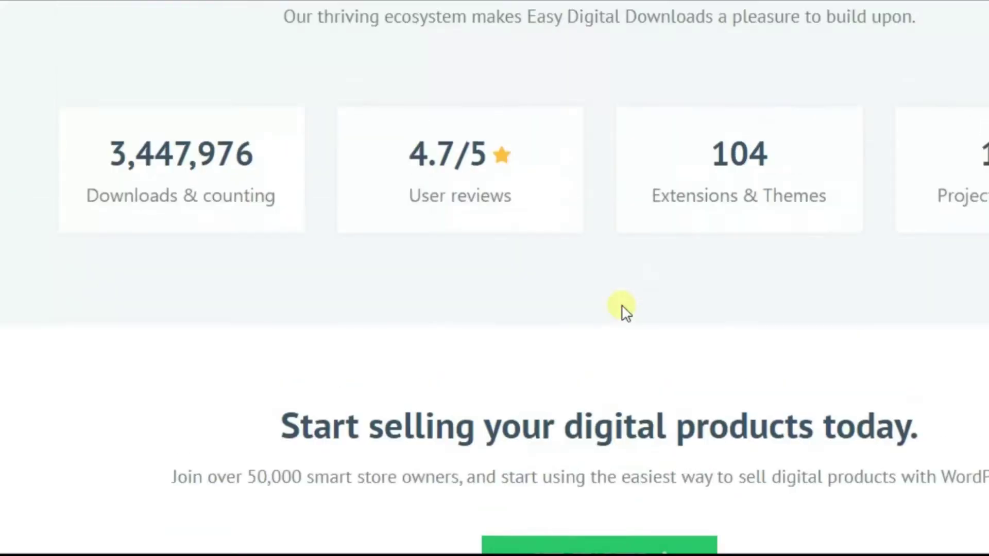
pyautogui.scroll(3, 623, 308)
pyautogui.scroll(1, 623, 308)
pyautogui.scroll(6, 622, 308)
pyautogui.scroll(8, 622, 308)
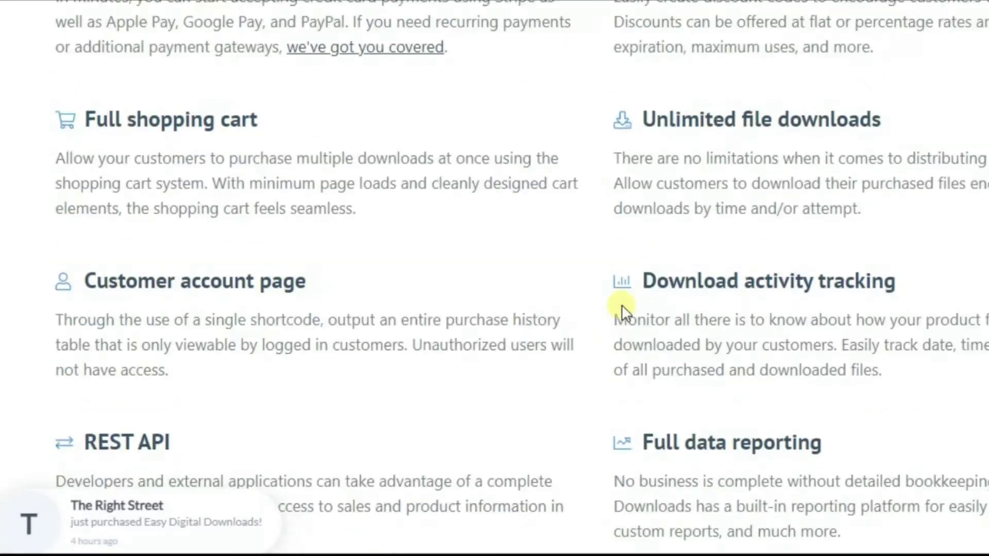
pyautogui.scroll(8, 622, 308)
pyautogui.scroll(6, 622, 308)
pyautogui.scroll(1, 622, 308)
pyautogui.scroll(1, 622, 308)
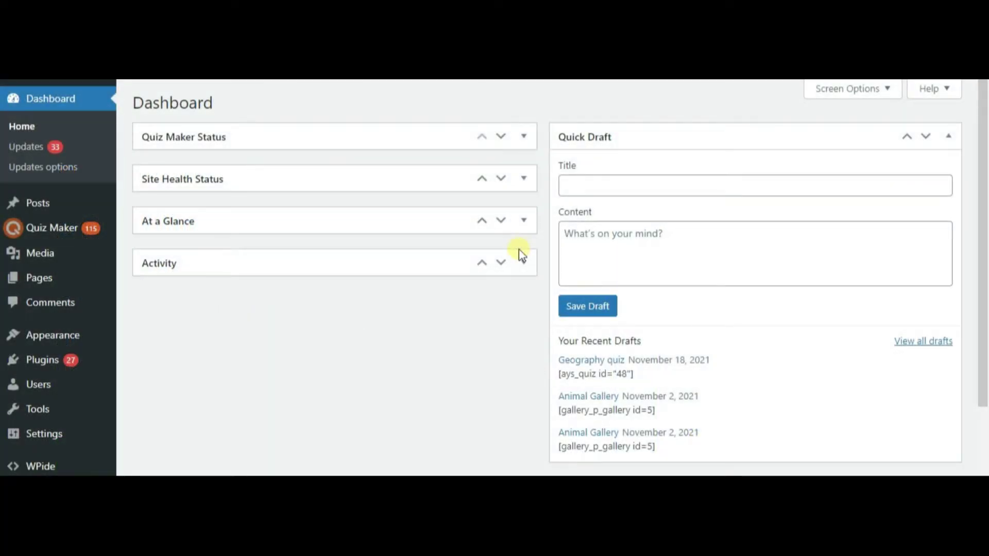
pyautogui.moveTo(51, 227)
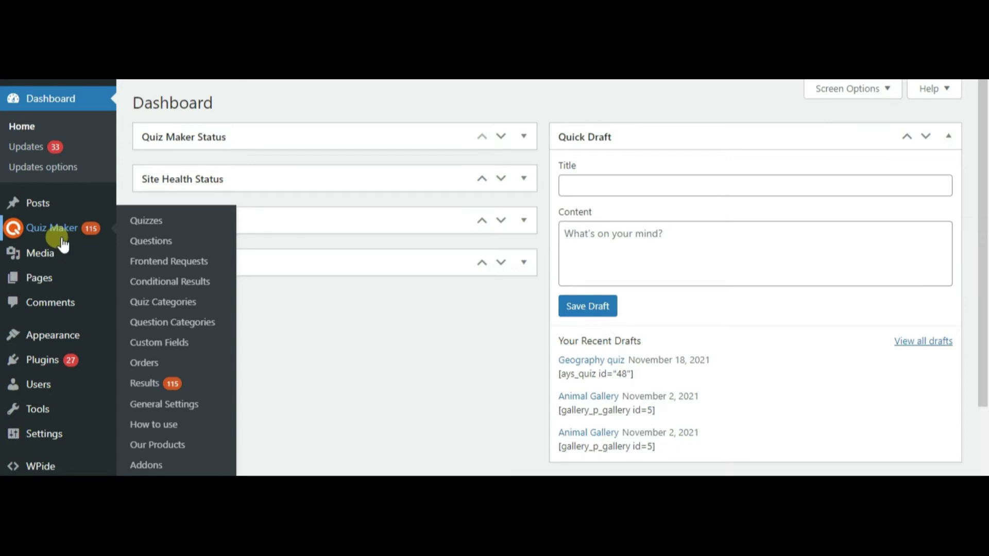
# Find 'Easy digital downloads' in the plugin directory, then install and activate it
pyautogui.click(63, 360)
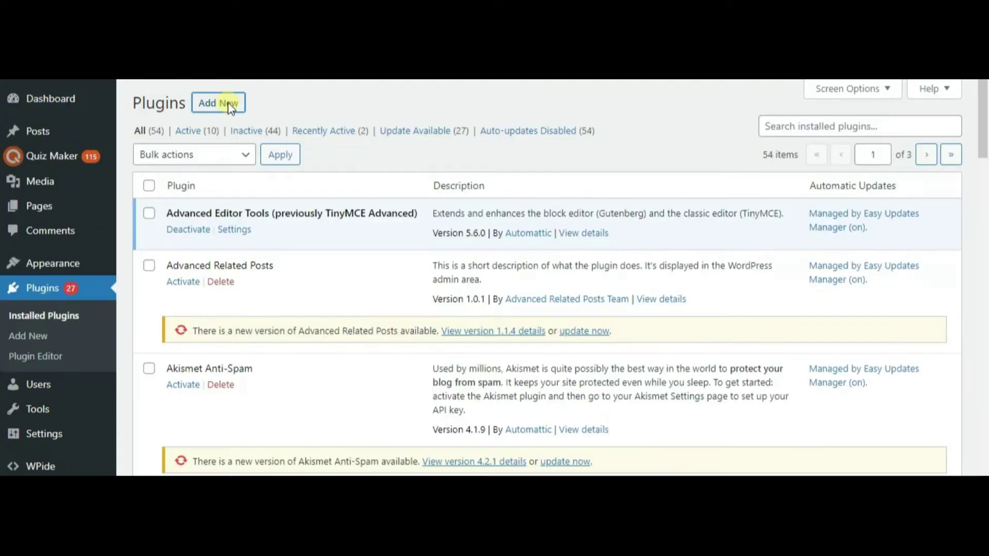
pyautogui.click(230, 106)
pyautogui.click(804, 147)
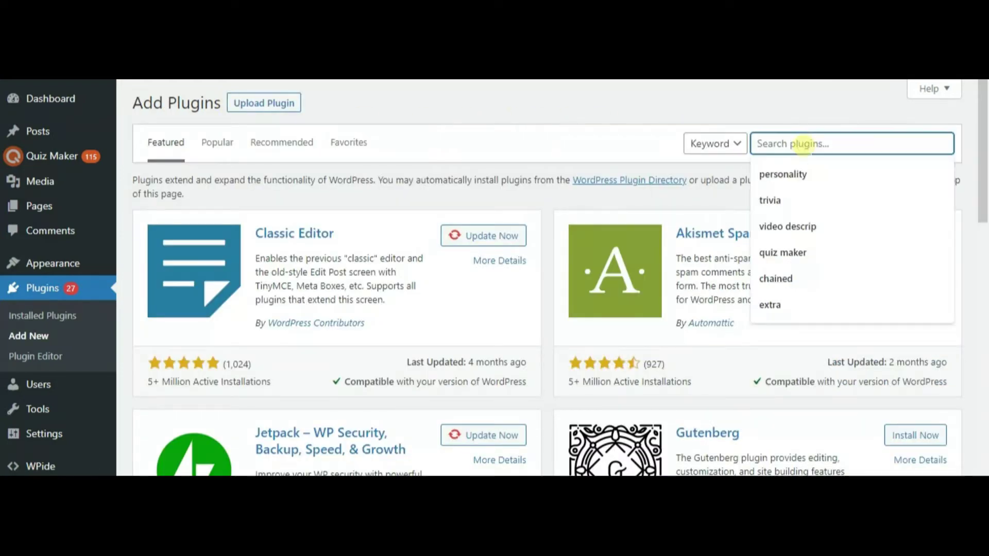
pyautogui.write('Easy ')
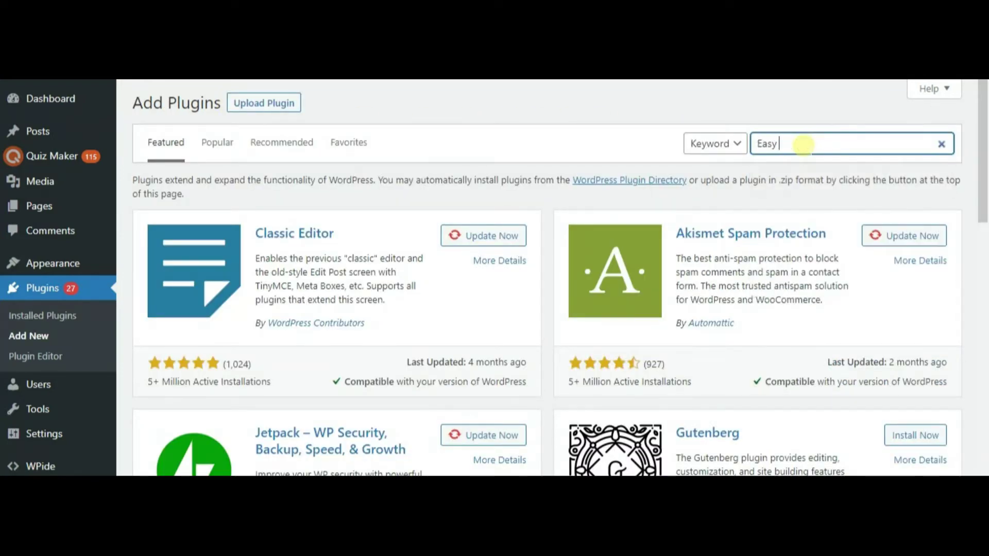
pyautogui.write('digital')
pyautogui.write(' downloads')
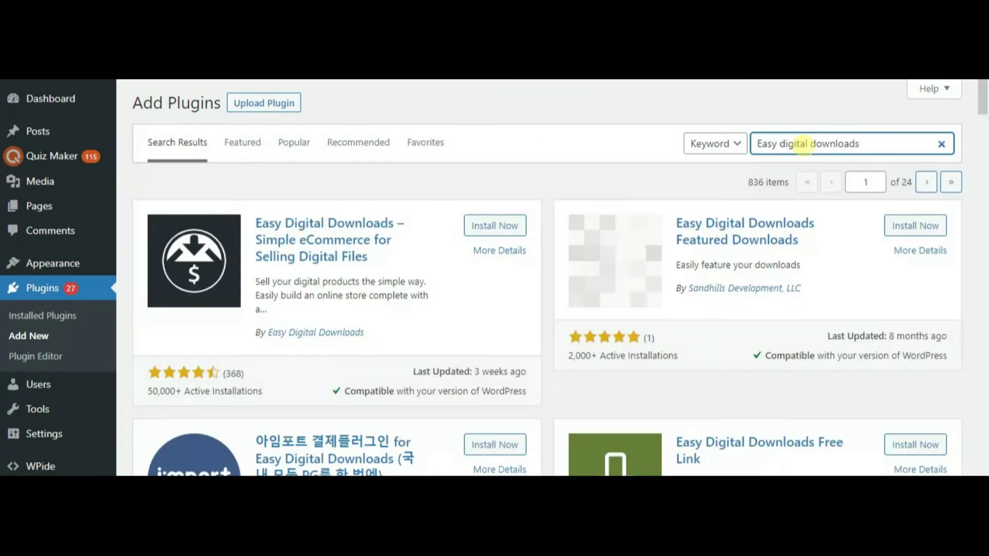
pyautogui.click(507, 227)
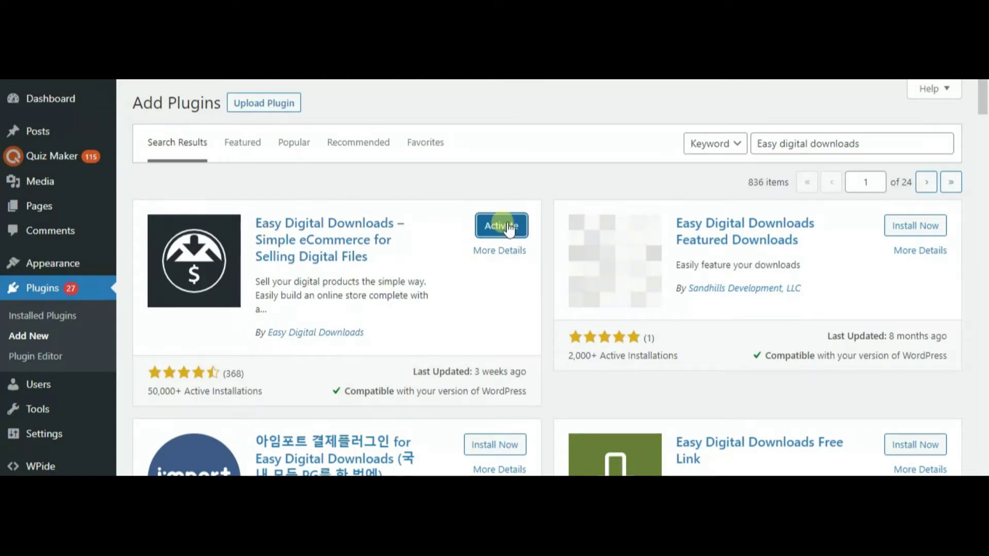
pyautogui.click(508, 228)
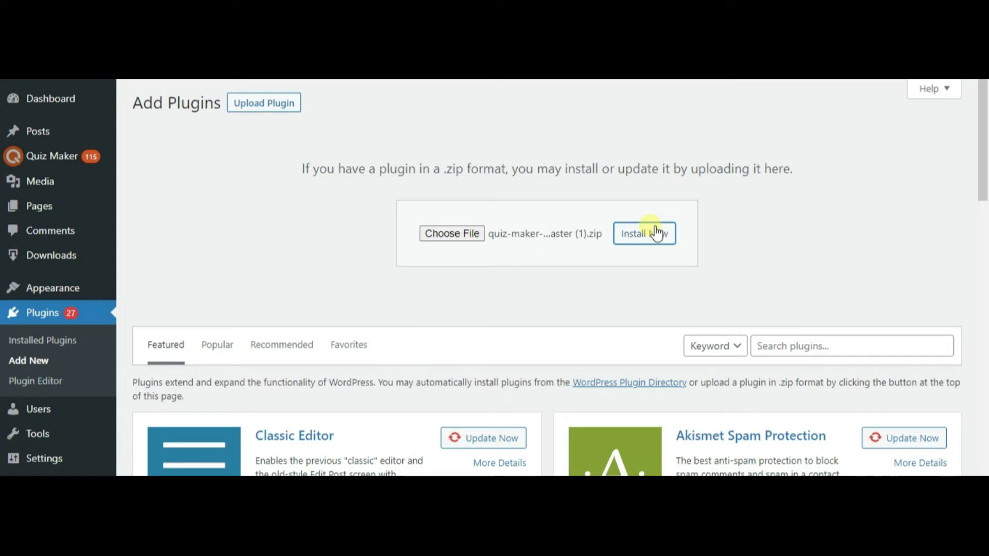
# Install and activate the uploaded quiz-maker-edd-master zip, then view the Quizzes list
pyautogui.click(656, 234)
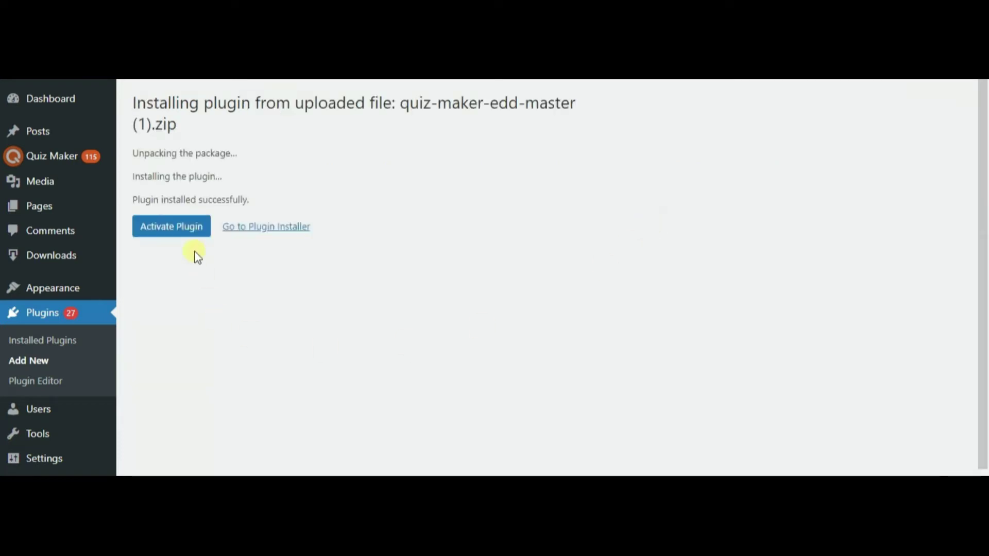
pyautogui.click(186, 229)
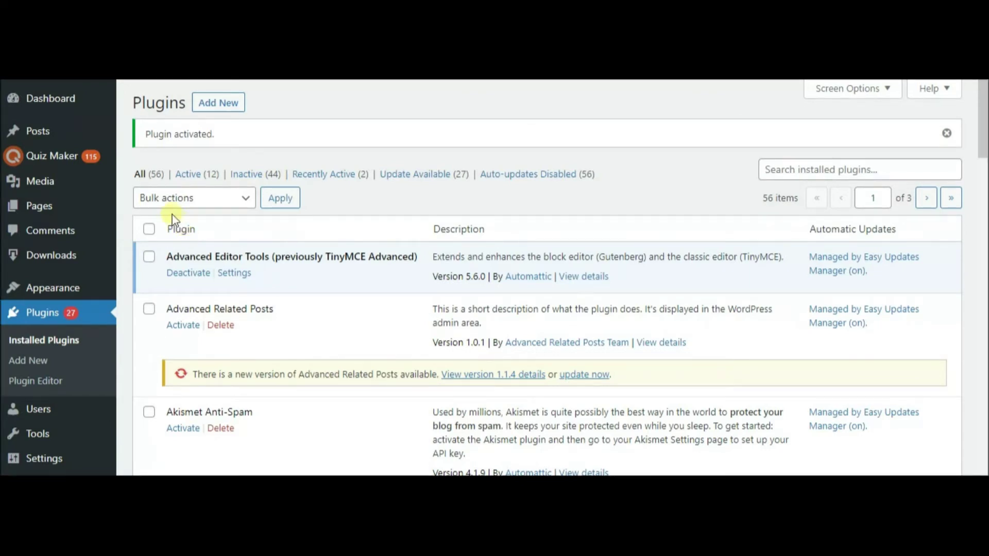
pyautogui.moveTo(51, 155)
pyautogui.click(147, 160)
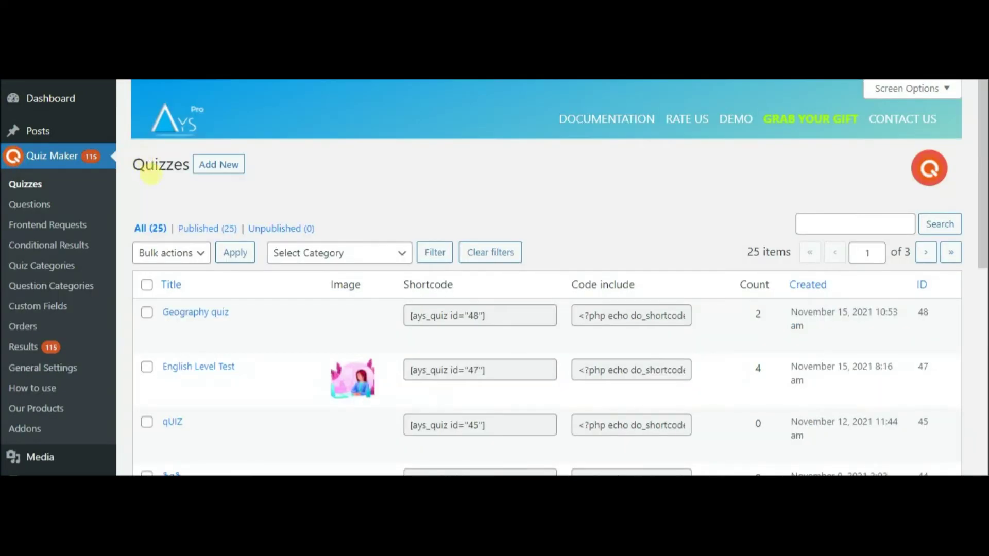
# Open the Geography quiz's Integrations tab down to Easy Digital Downloads Settings
pyautogui.click(194, 313)
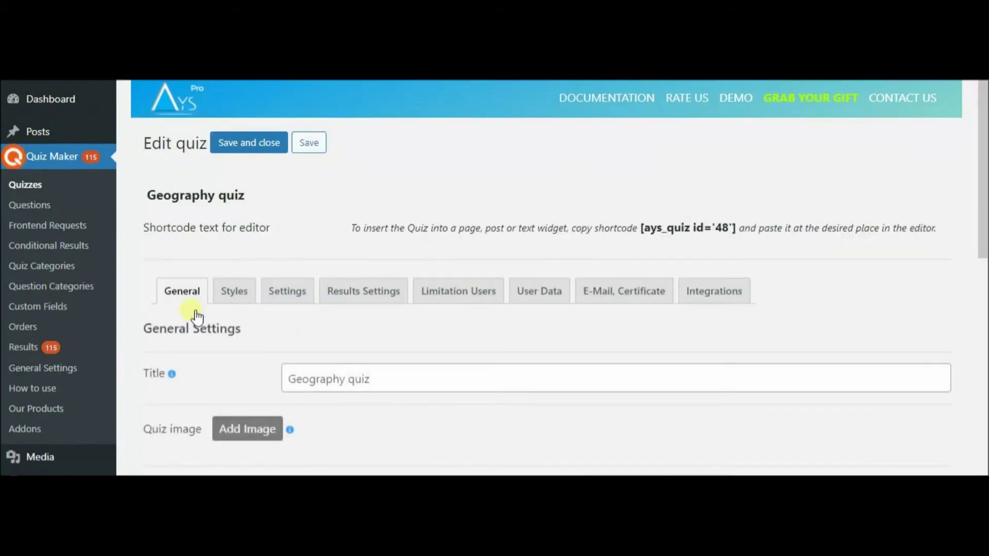
pyautogui.click(706, 292)
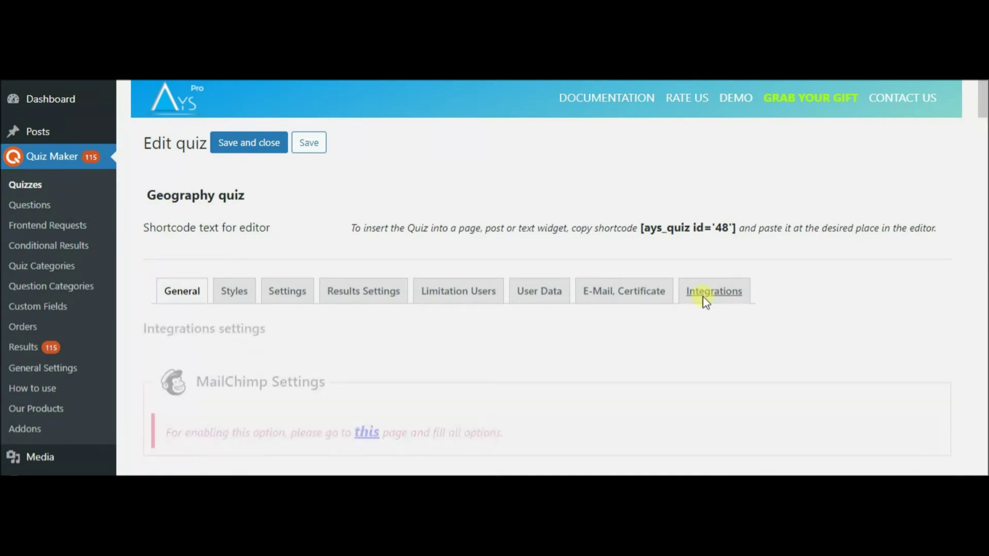
pyautogui.scroll(-2, 468, 355)
pyautogui.scroll(-5, 466, 354)
pyautogui.scroll(-5, 467, 347)
pyautogui.scroll(-5, 467, 348)
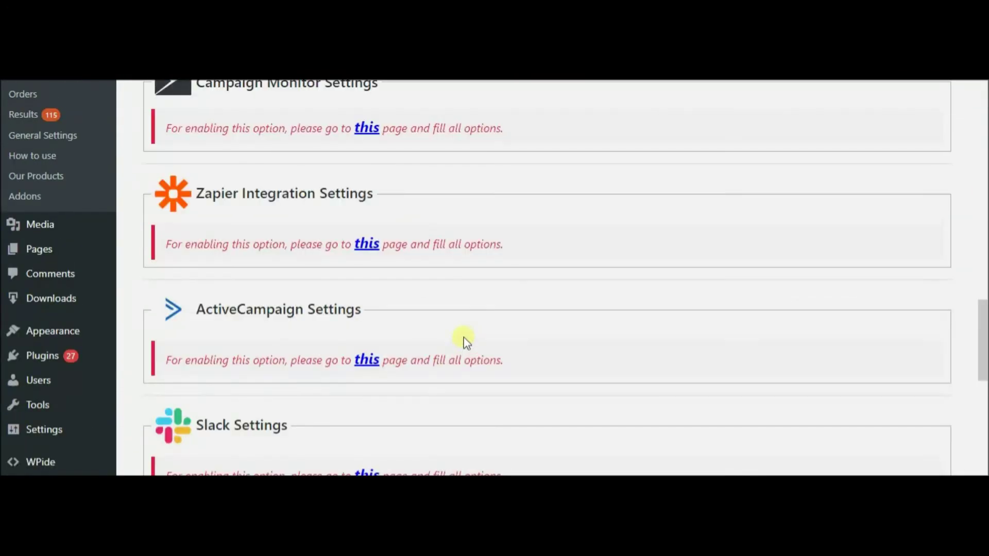
pyautogui.scroll(-5, 466, 342)
pyautogui.scroll(-5, 466, 342)
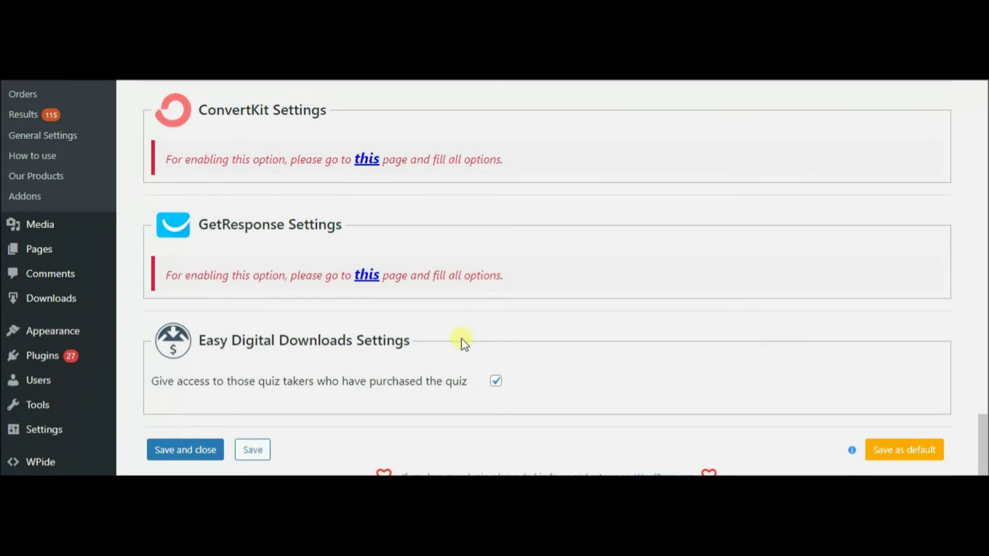
# Keep 'Give access to those quiz takers who have purchased the quiz' checked and save
pyautogui.click(499, 384)
pyautogui.click(498, 383)
pyautogui.click(254, 450)
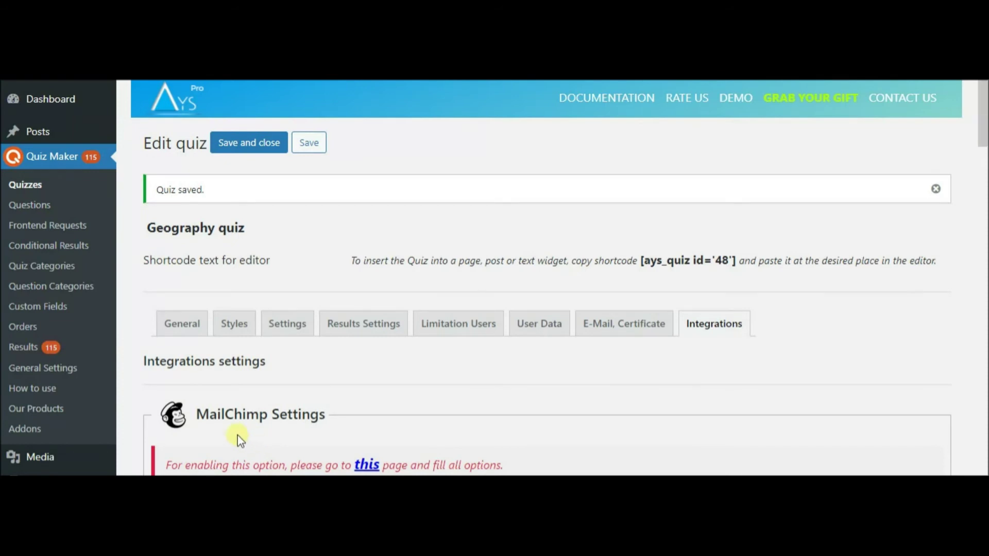
pyautogui.scroll(-3, 67, 369)
pyautogui.scroll(-1, 70, 372)
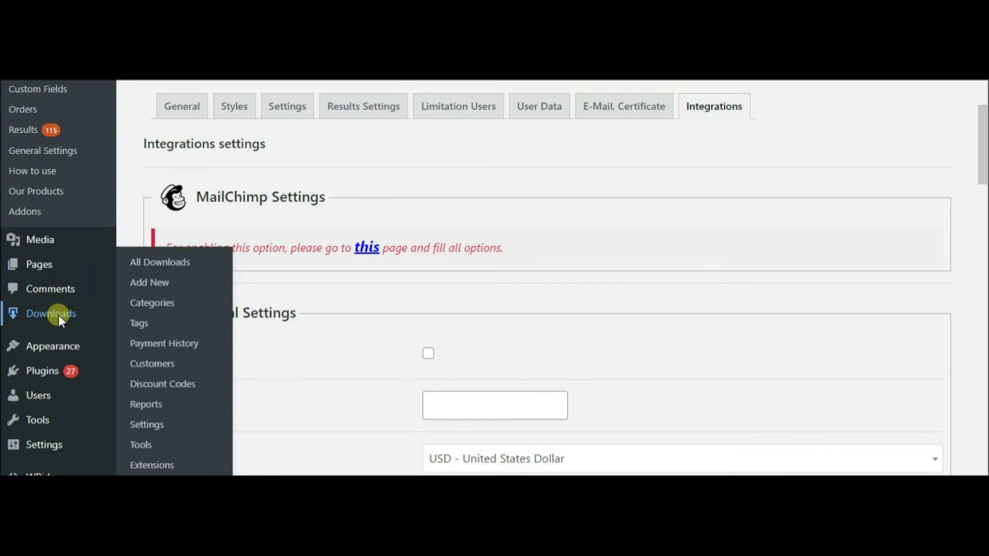
# Change the Geography quiz download's price from 0.00 to 2.00
pyautogui.click(57, 315)
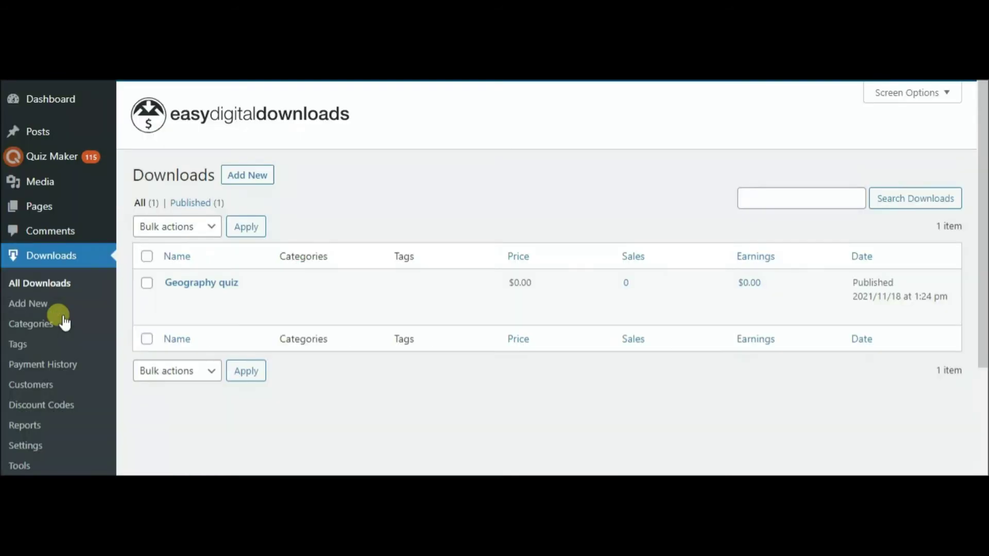
pyautogui.click(195, 314)
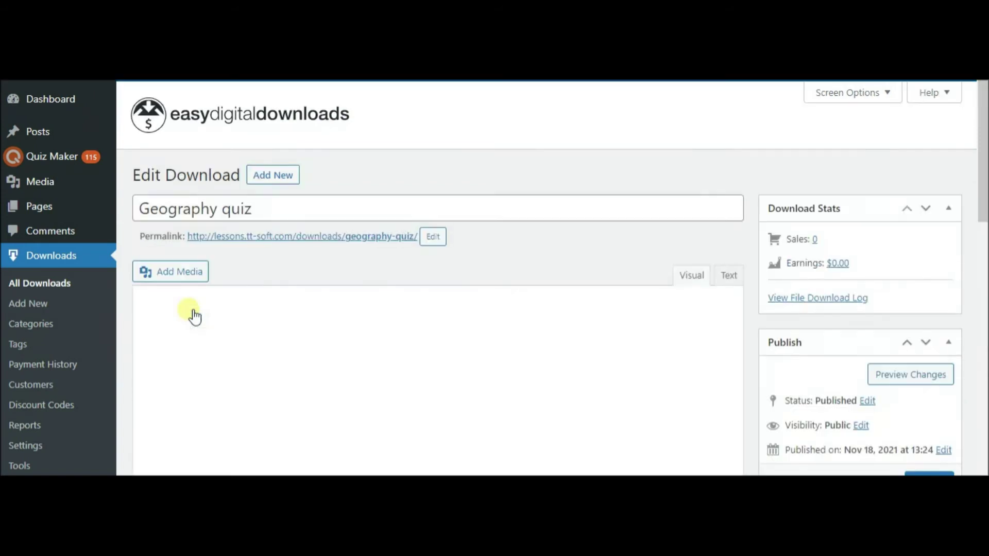
pyautogui.scroll(-7, 196, 314)
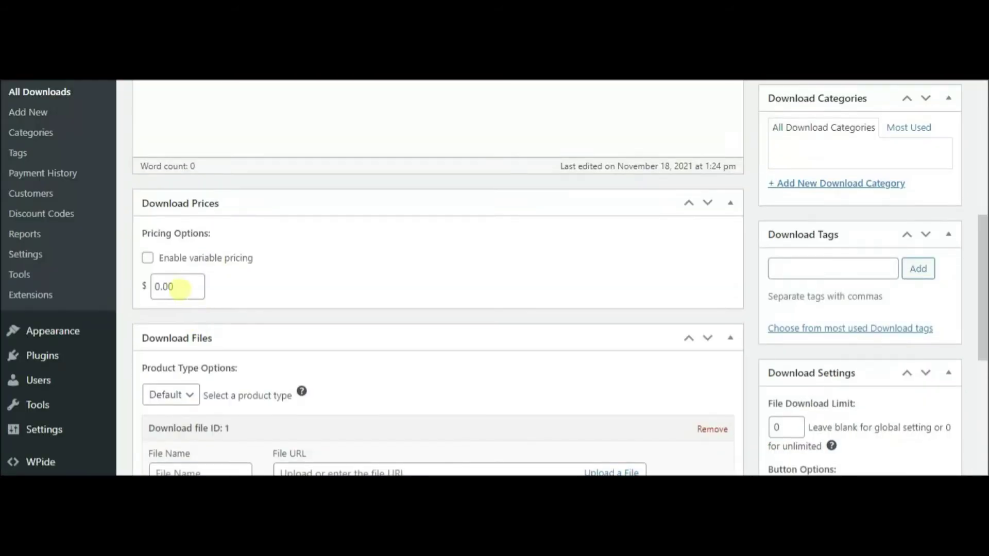
pyautogui.moveTo(160, 287); pyautogui.dragTo(146, 286)
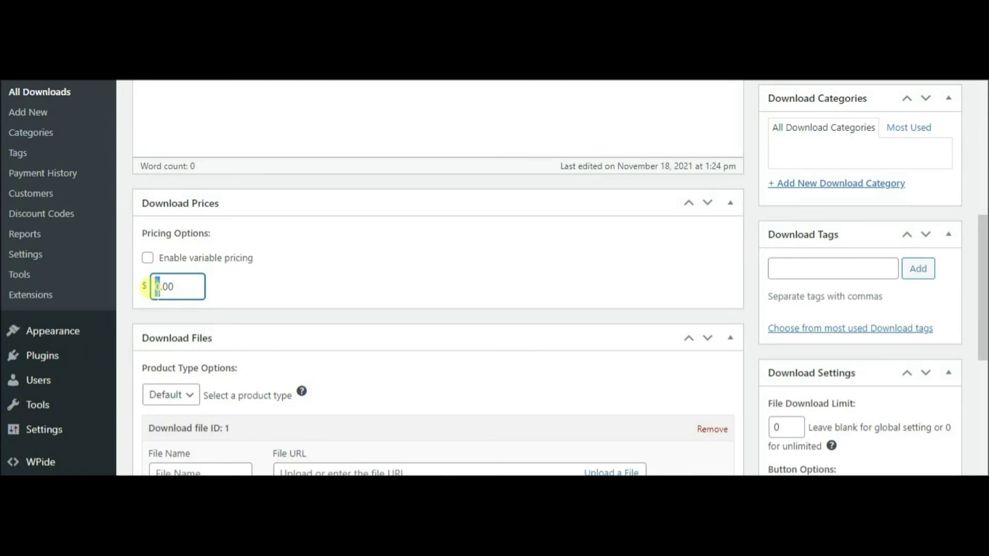
pyautogui.write('2')
# Leave the product type as Default and review the download's settings
pyautogui.scroll(-1, 159, 324)
pyautogui.click(185, 324)
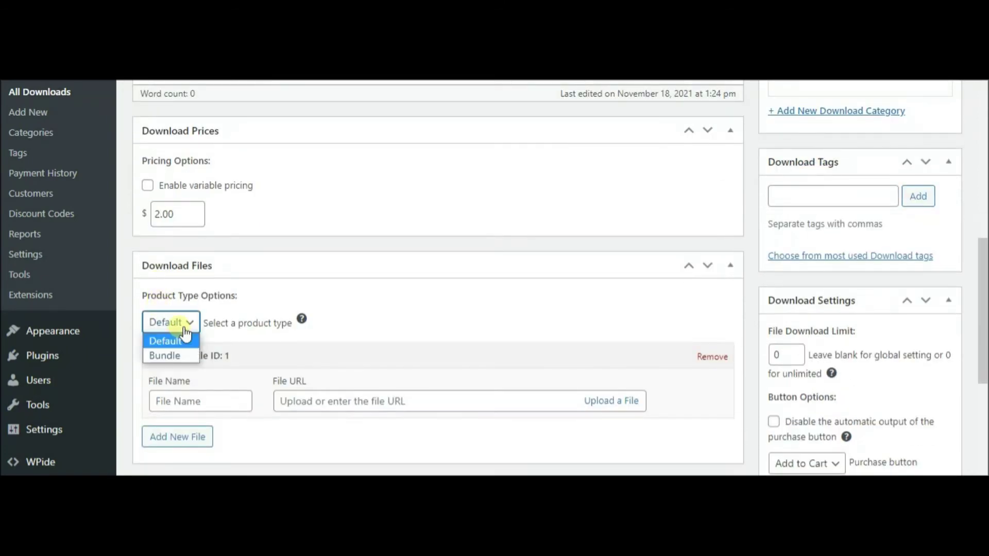
pyautogui.scroll(-2, 178, 330)
pyautogui.scroll(-1, 178, 329)
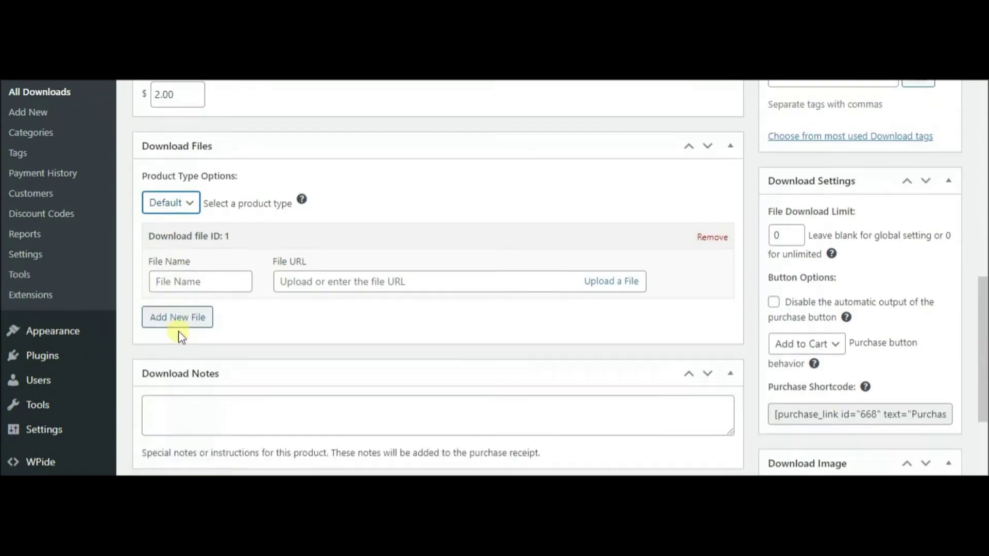
pyautogui.scroll(-2, 179, 335)
pyautogui.scroll(-2, 178, 330)
pyautogui.scroll(-1, 178, 330)
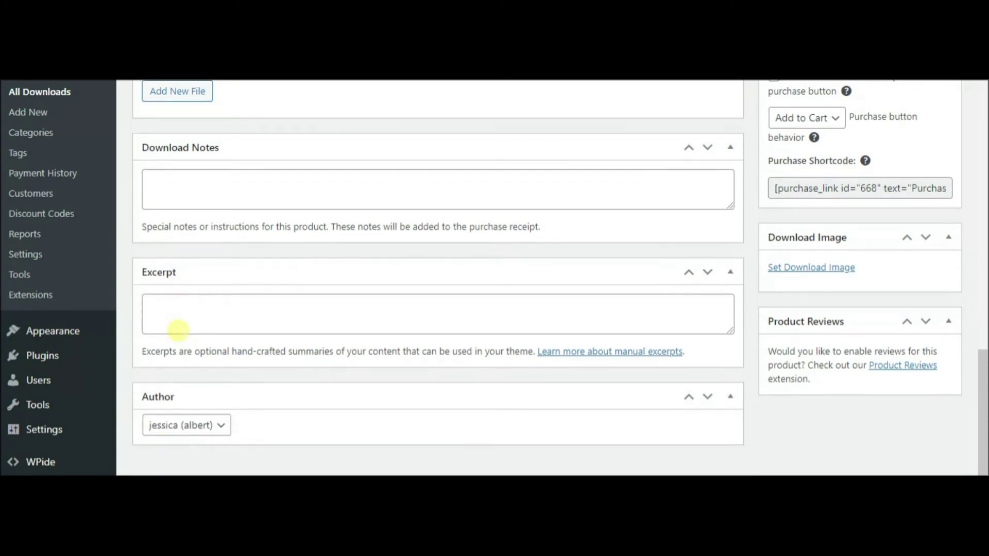
pyautogui.scroll(5, 178, 329)
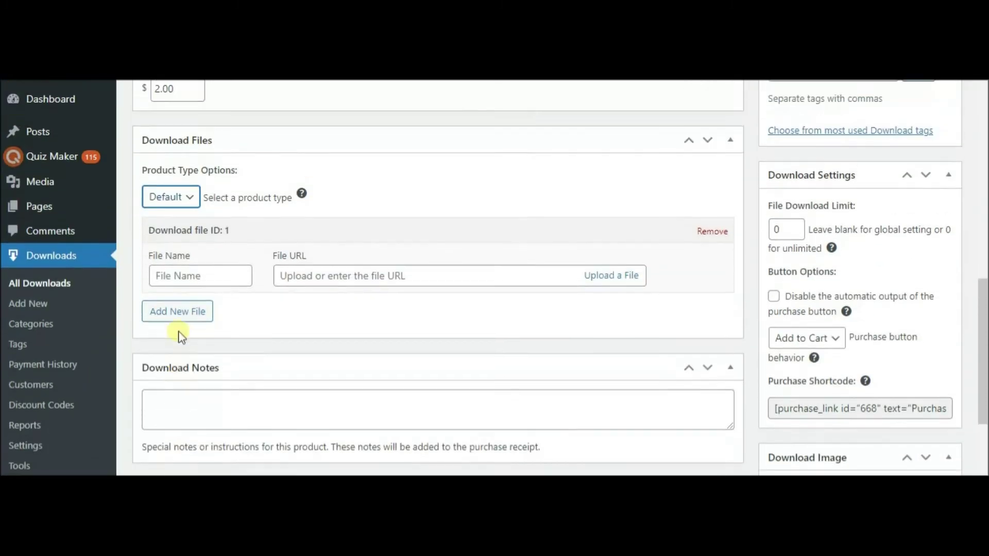
pyautogui.scroll(3, 178, 330)
pyautogui.scroll(7, 178, 330)
pyautogui.scroll(3, 178, 330)
pyautogui.scroll(2, 178, 330)
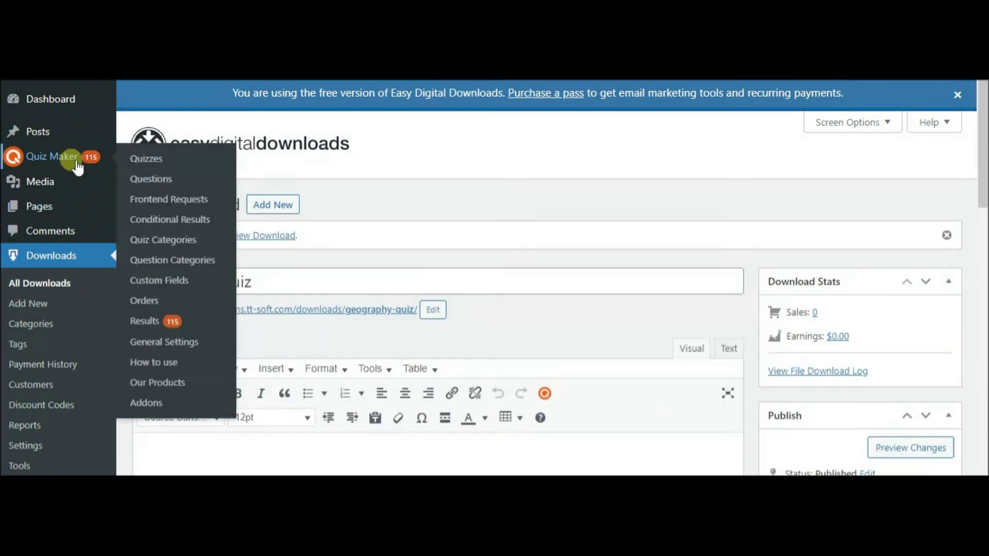
# Copy the Geography quiz shortcode [ays_quiz id="48"] into a new post's body
pyautogui.click(146, 158)
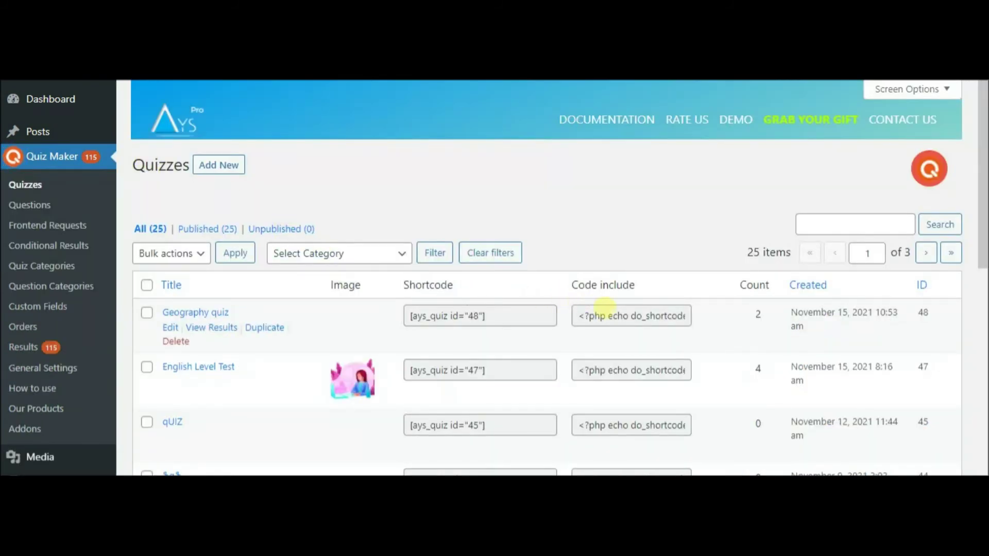
pyautogui.click(474, 315)
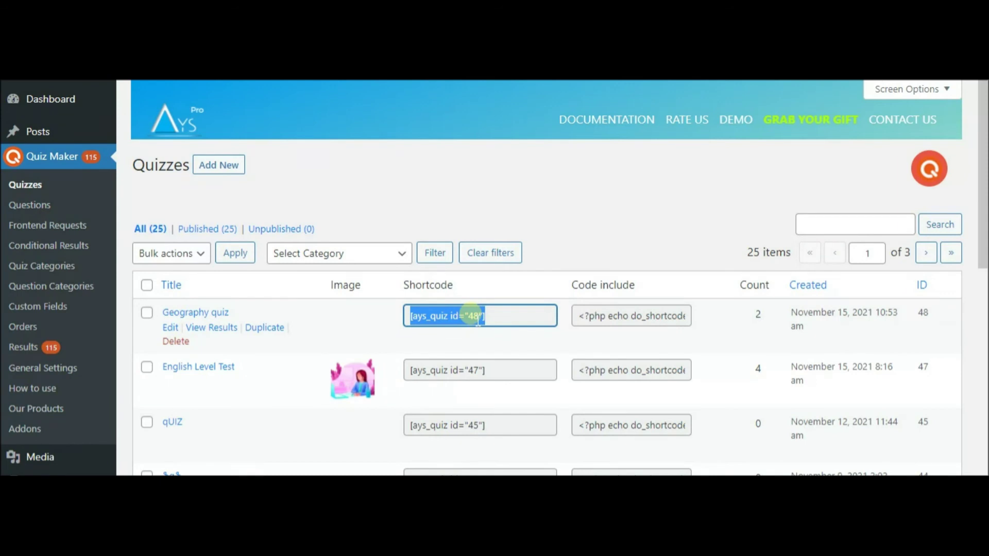
pyautogui.moveTo(38, 131)
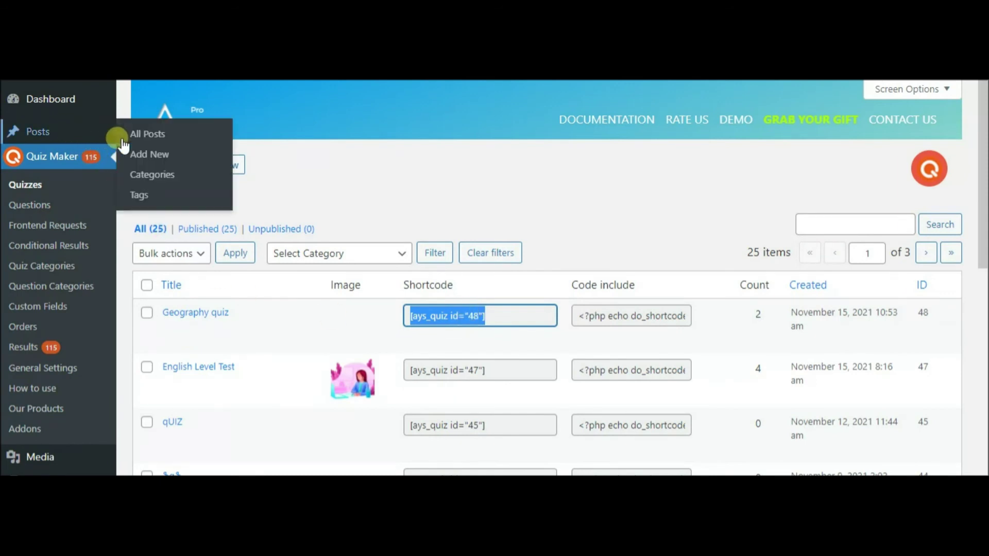
pyautogui.click(154, 154)
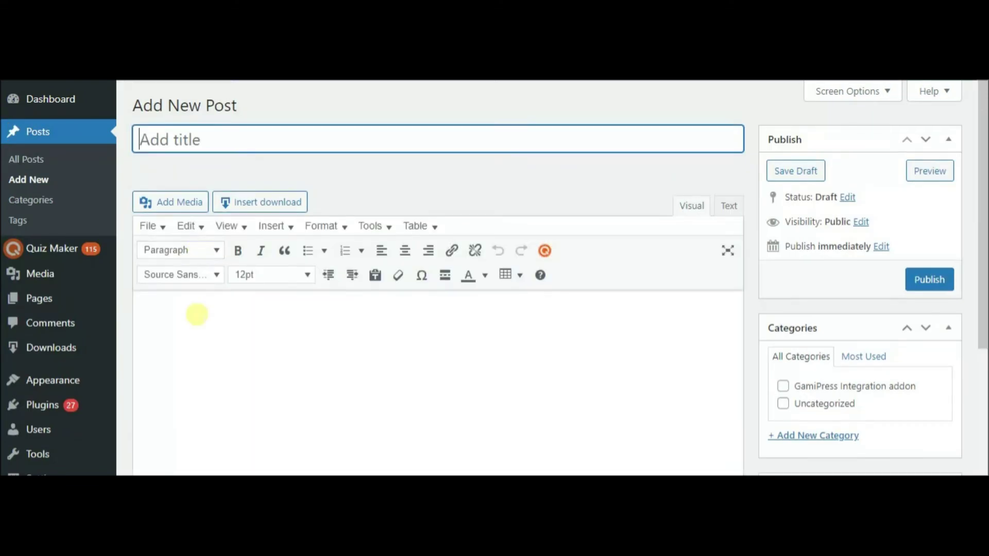
pyautogui.click(197, 320)
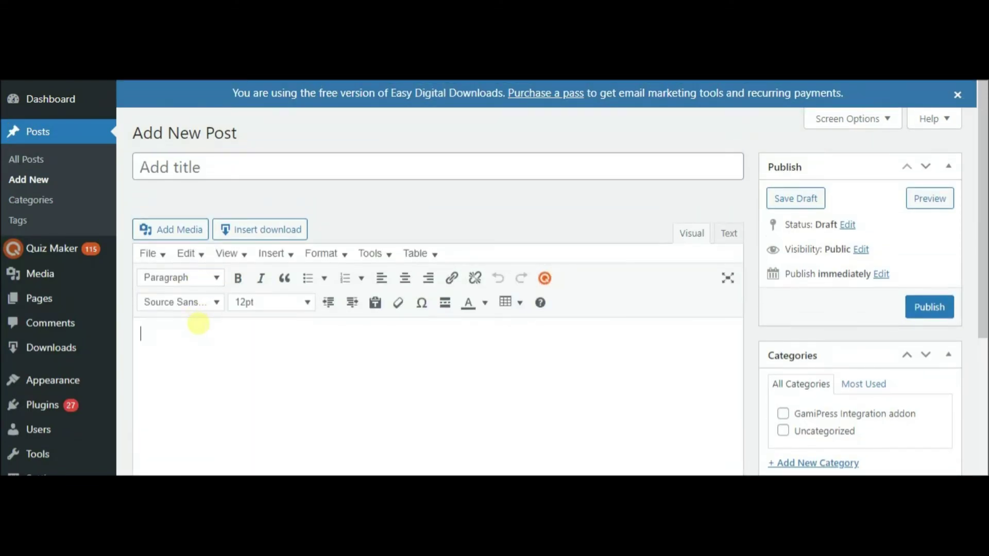
pyautogui.write('[ays_quiz id="48"]')
# Title the post 'Geography Quiz' and save it as a draft
pyautogui.click(188, 167)
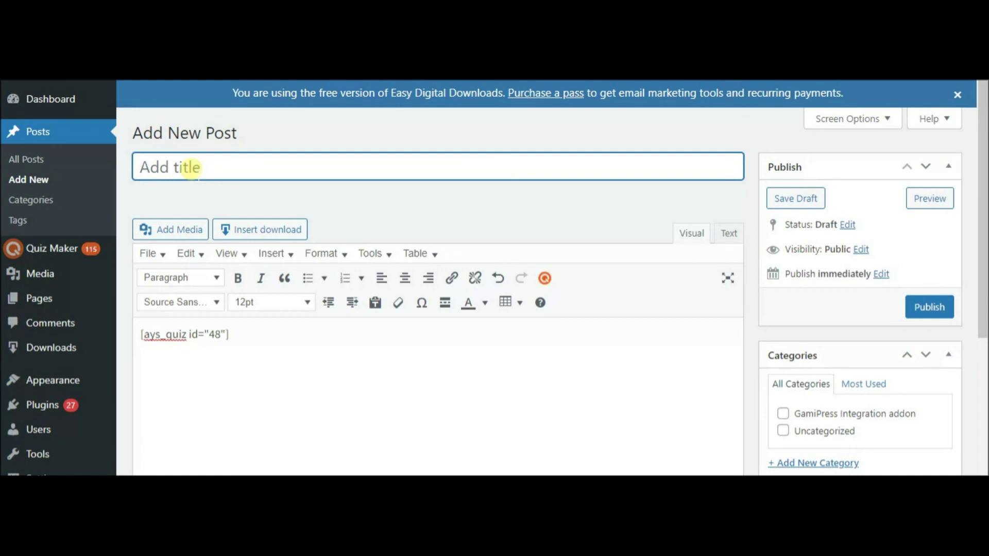
pyautogui.write('Geogr')
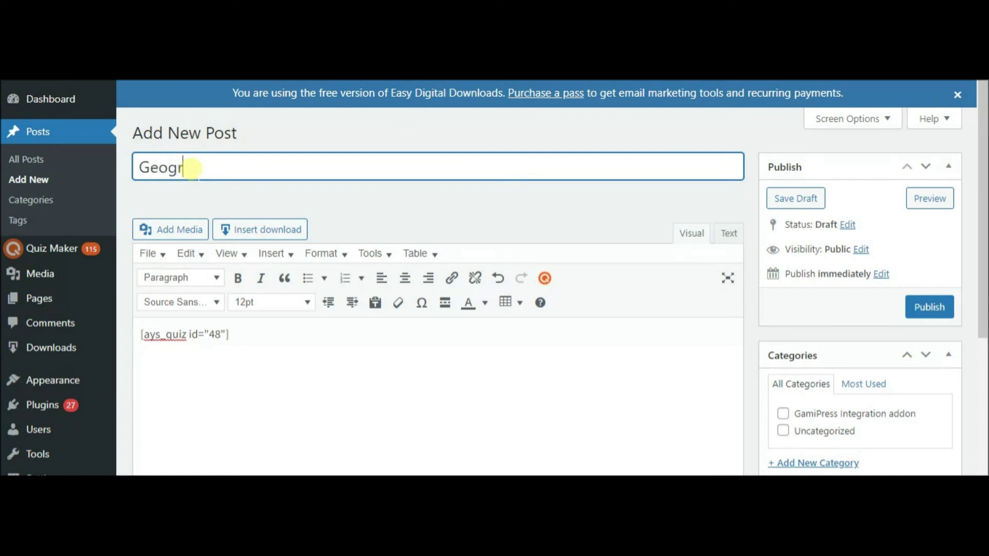
pyautogui.write('aphy Q')
pyautogui.write('uiz')
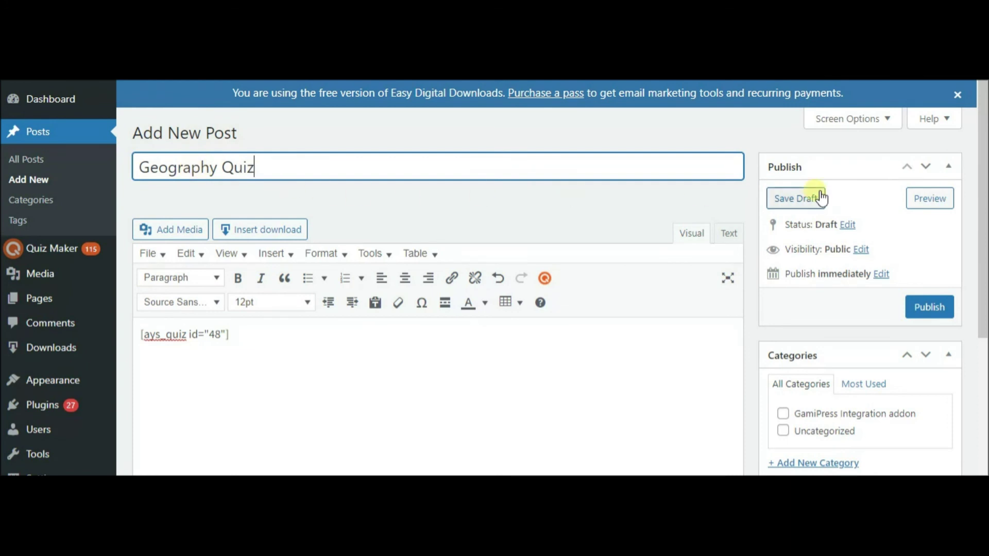
pyautogui.click(820, 198)
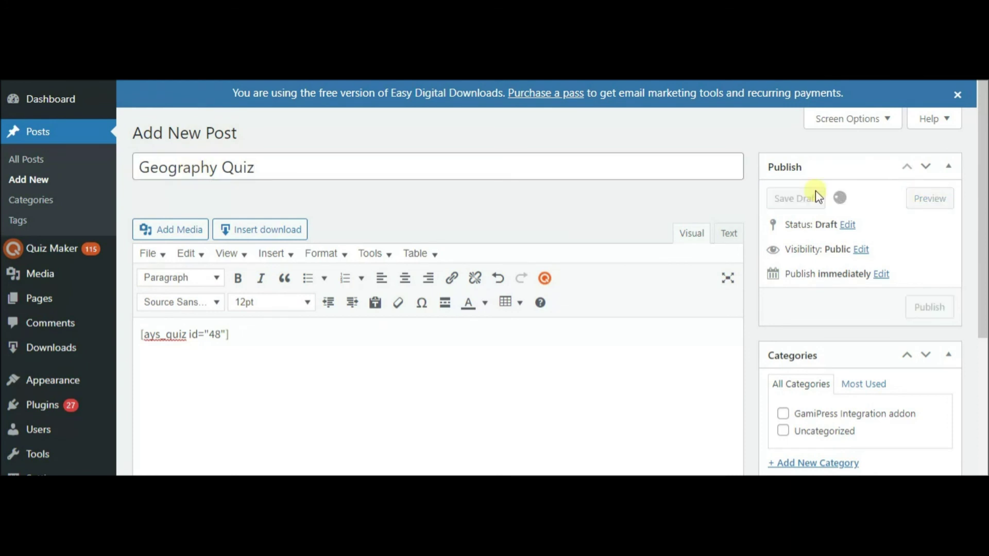